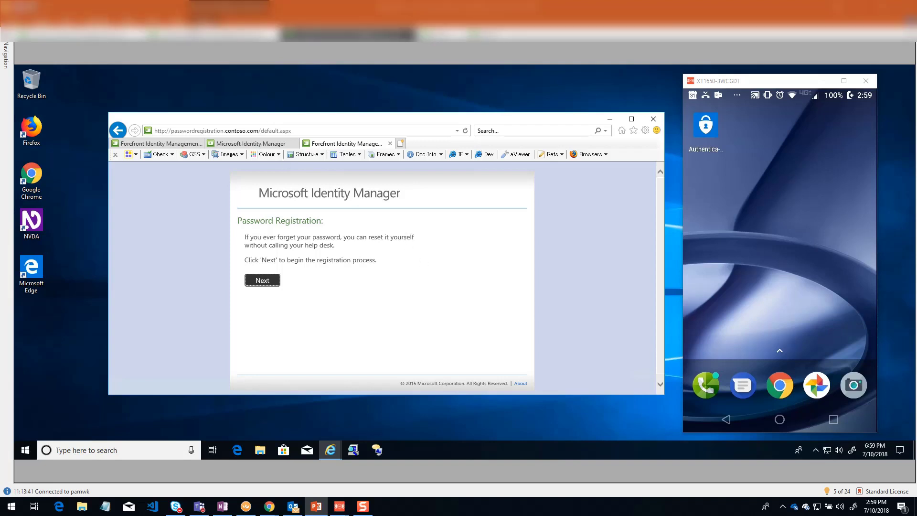
- Switch to the Agenda remote desktop and move the Agenda note to the right
{"action": "left_click", "coordinate": [207, 42]}
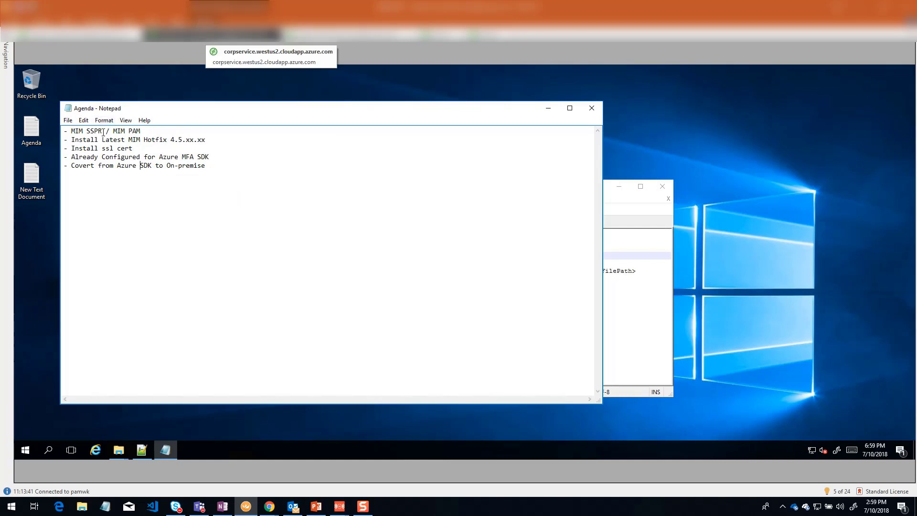
{"action": "left_click_drag", "start_coordinate": [172, 112], "coordinate": [245, 112]}
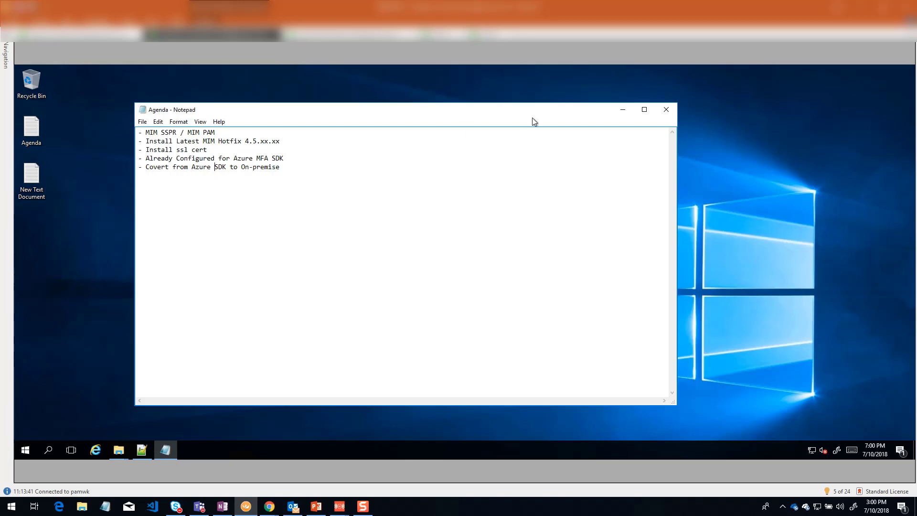
- Minimize the Agenda note to bring the unsaved SubscriberKeys XML in Notepad++ forward
{"action": "left_click", "coordinate": [622, 111]}
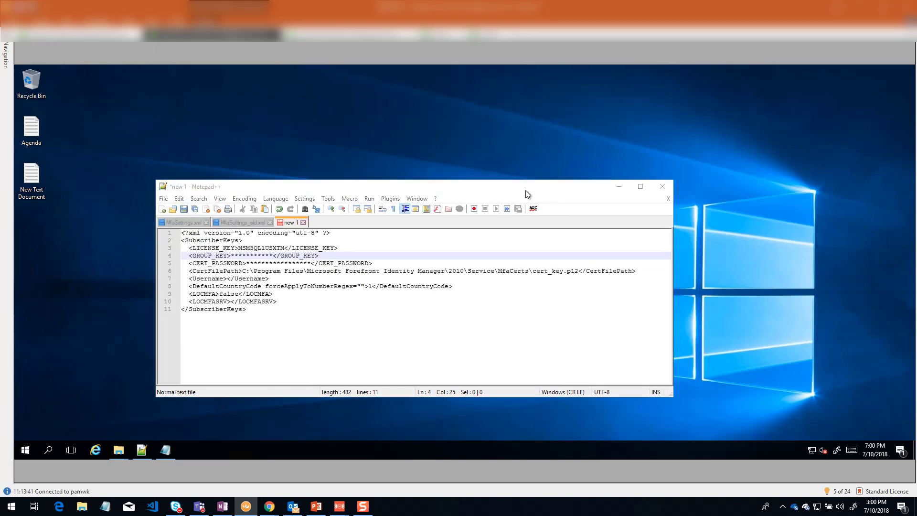
{"action": "left_click", "coordinate": [31, 132]}
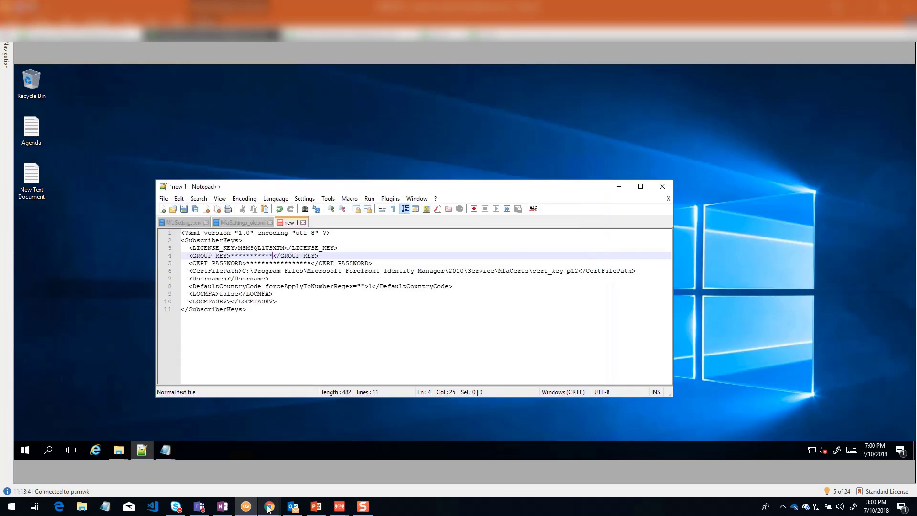
- Bring up the Microsoft Docs pages and read the Azure Multi-Factor Authentication overview
{"action": "mouse_move", "coordinate": [269, 506]}
{"action": "left_click", "coordinate": [298, 491]}
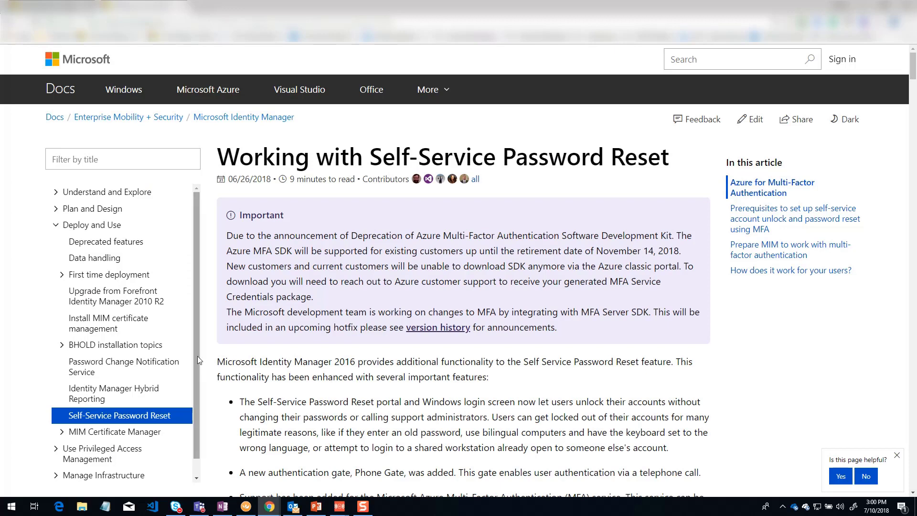
{"action": "left_click", "coordinate": [61, 11]}
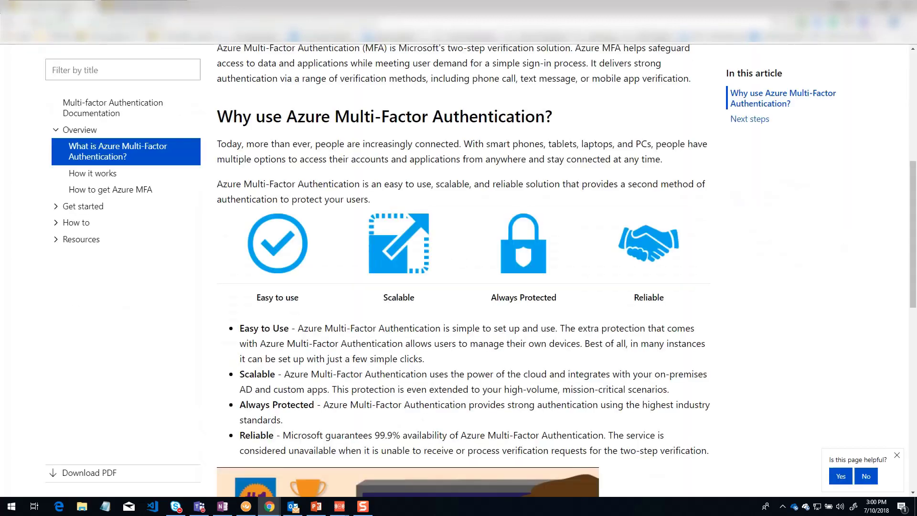
{"action": "scroll", "coordinate": [380, 295], "scroll_direction": "up", "scroll_amount": 7}
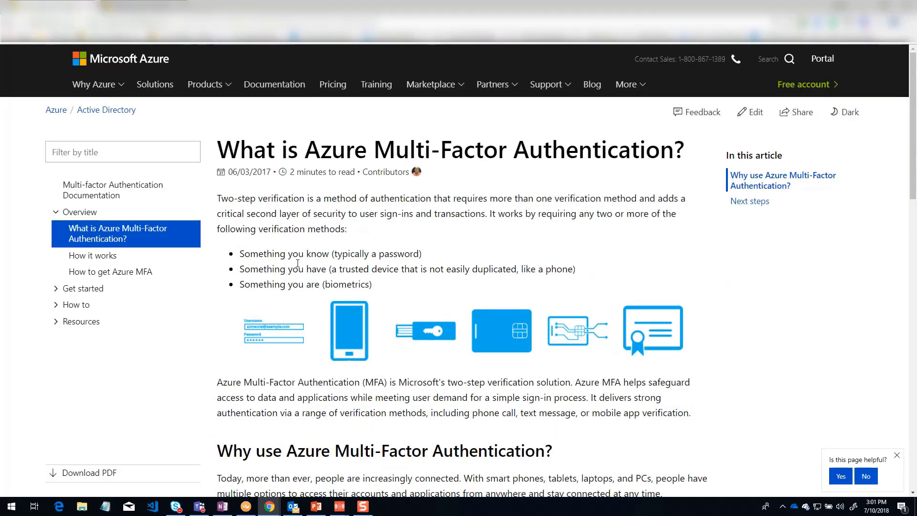
- Read through the Self-Service Password Reset article's steps for obtaining the MFA SDK
{"action": "left_click", "coordinate": [144, 7]}
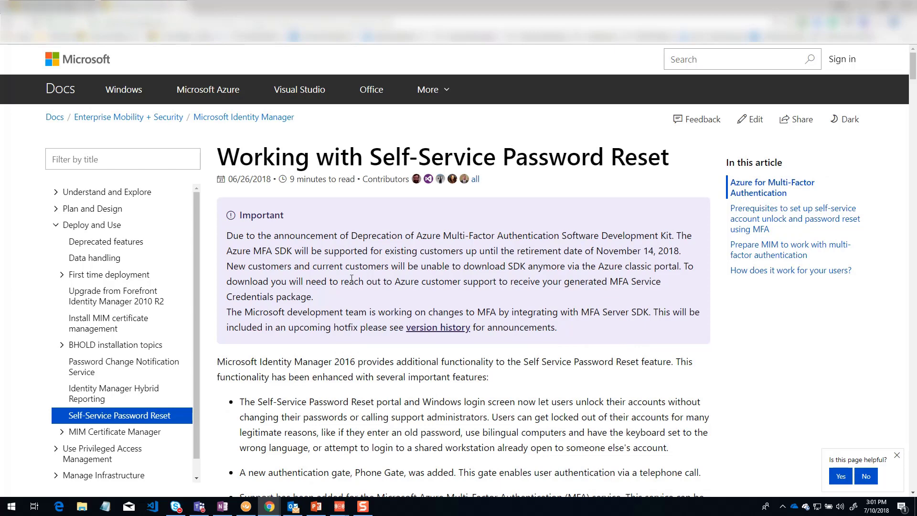
{"action": "scroll", "coordinate": [351, 279], "scroll_direction": "down", "scroll_amount": 4}
{"action": "scroll", "coordinate": [305, 160], "scroll_direction": "up", "scroll_amount": 2}
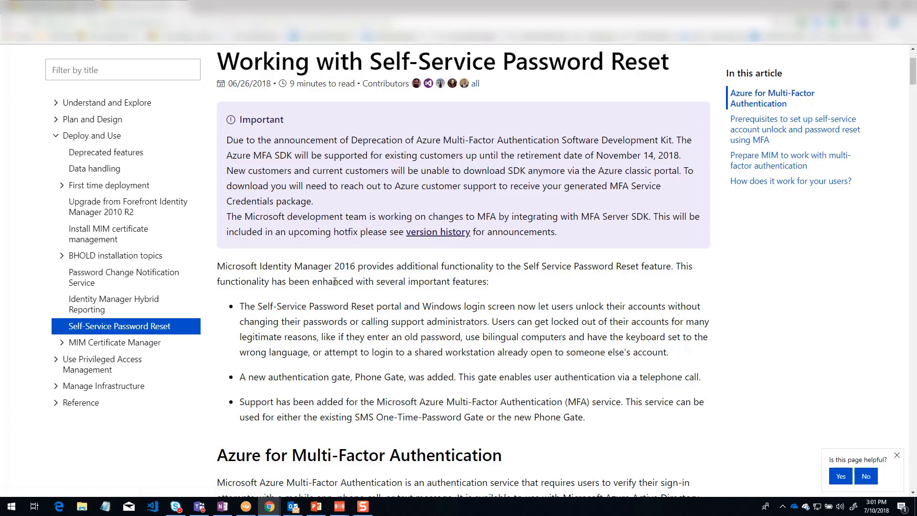
{"action": "scroll", "coordinate": [334, 281], "scroll_direction": "down", "scroll_amount": 10}
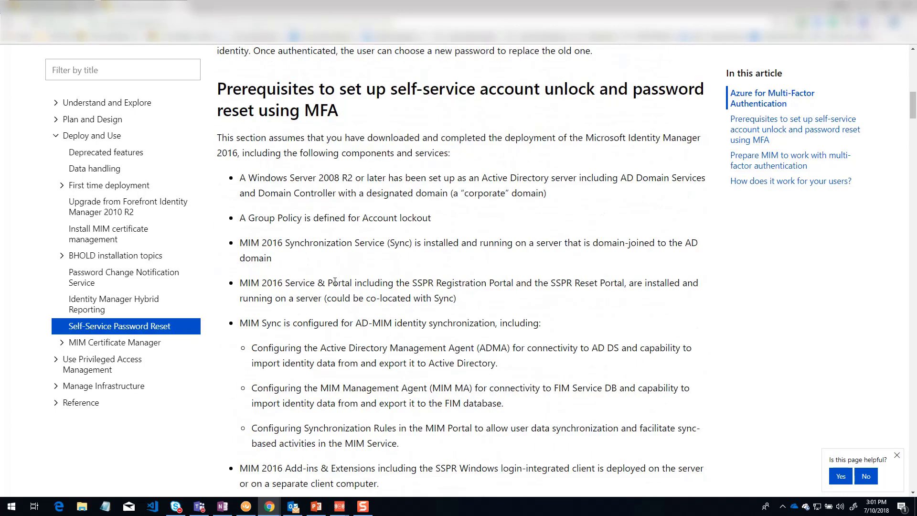
{"action": "scroll", "coordinate": [334, 281], "scroll_direction": "down", "scroll_amount": 14}
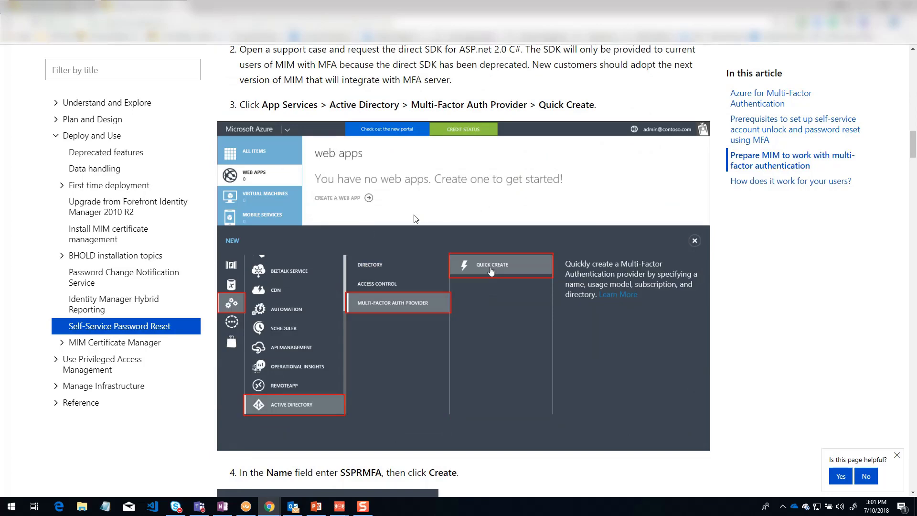
{"action": "scroll", "coordinate": [414, 277], "scroll_direction": "down", "scroll_amount": 15}
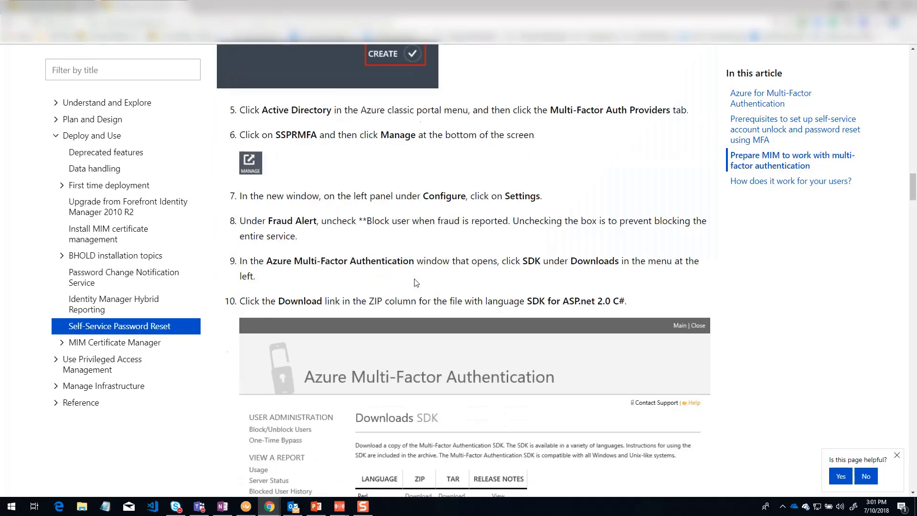
{"action": "scroll", "coordinate": [414, 281], "scroll_direction": "down", "scroll_amount": 3}
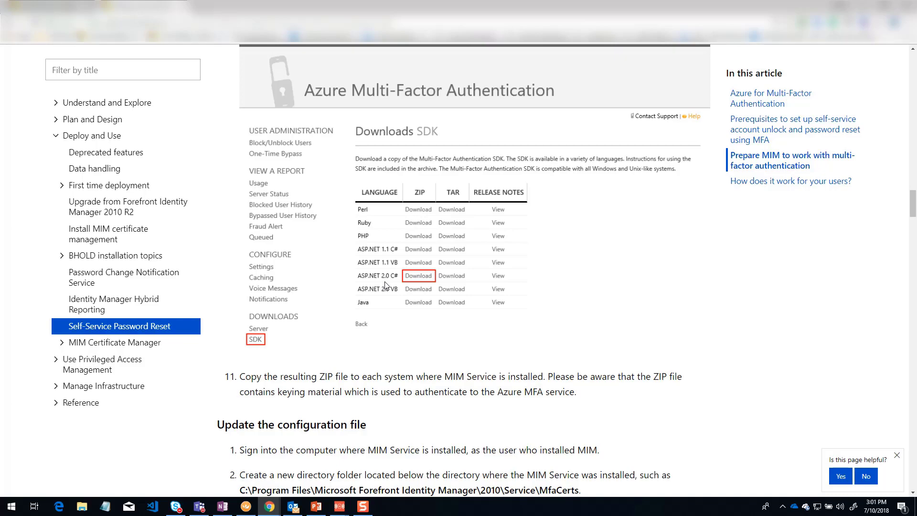
{"action": "scroll", "coordinate": [385, 282], "scroll_direction": "up", "scroll_amount": 20}
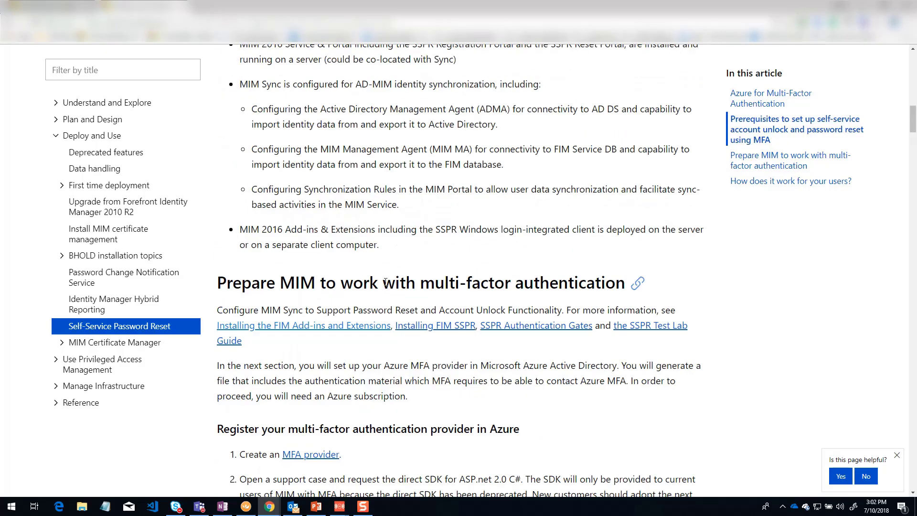
{"action": "scroll", "coordinate": [385, 282], "scroll_direction": "up", "scroll_amount": 10}
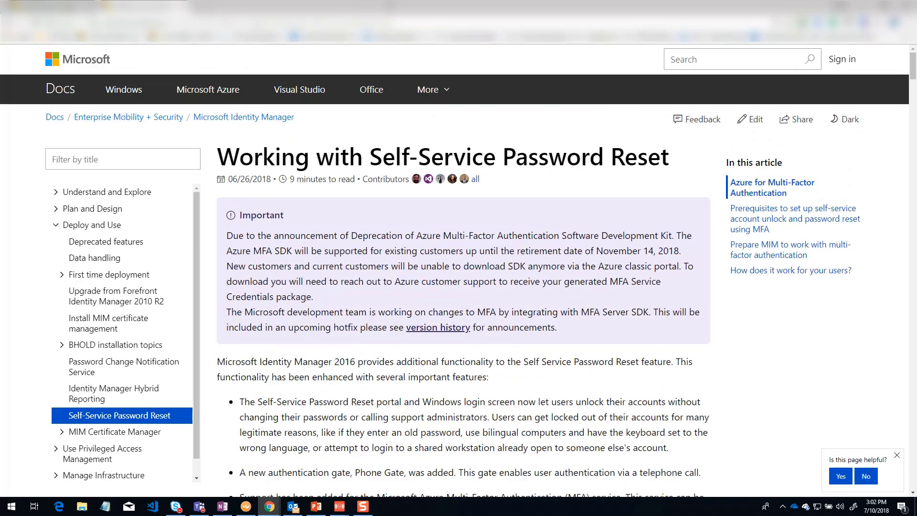
{"action": "key", "text": "alt+Tab"}
- Minimize the remote browser and highlight lines 3–8 of the SubscriberKeys XML settings
{"action": "left_click", "coordinate": [789, 71]}
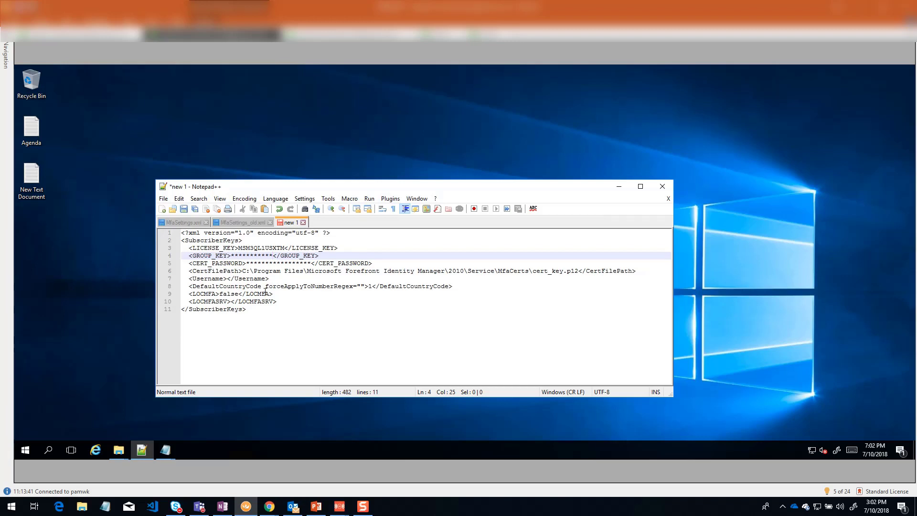
{"action": "left_click", "coordinate": [292, 287]}
{"action": "left_click_drag", "start_coordinate": [452, 286], "coordinate": [151, 246]}
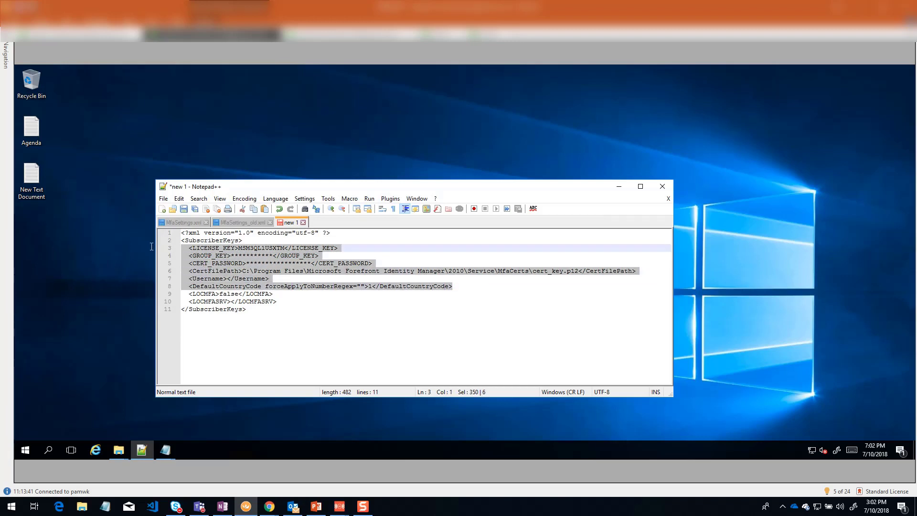
- Highlight the LOCMFA and LOCMFASRV settings on lines 9–10
{"action": "left_click", "coordinate": [240, 286]}
{"action": "left_click_drag", "start_coordinate": [283, 306], "coordinate": [189, 294]}
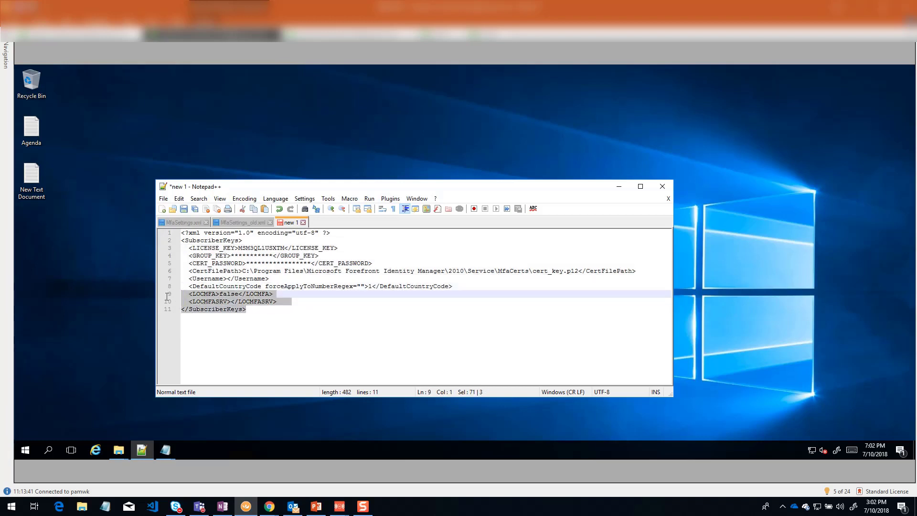
{"action": "left_click", "coordinate": [188, 295]}
{"action": "left_click_drag", "start_coordinate": [279, 303], "coordinate": [183, 294]}
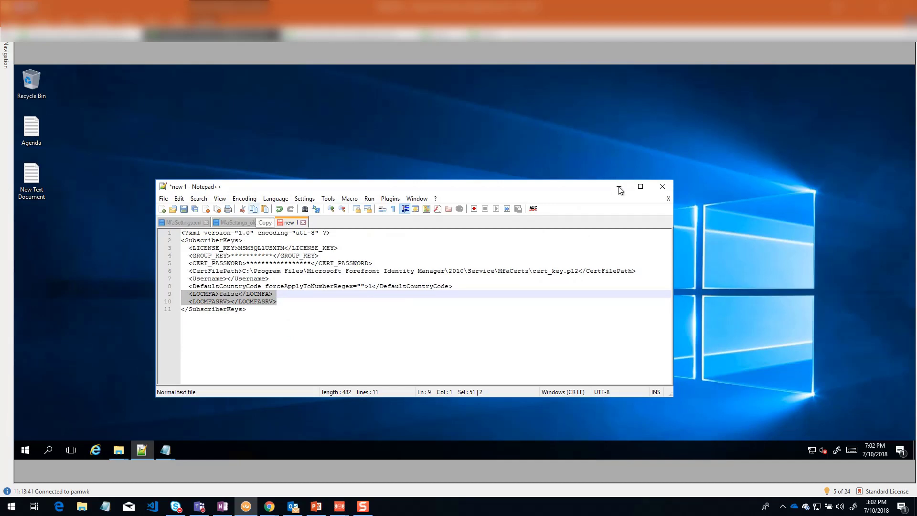
- Start the password registration and enter the answer to Question 1
{"action": "left_click", "coordinate": [331, 37]}
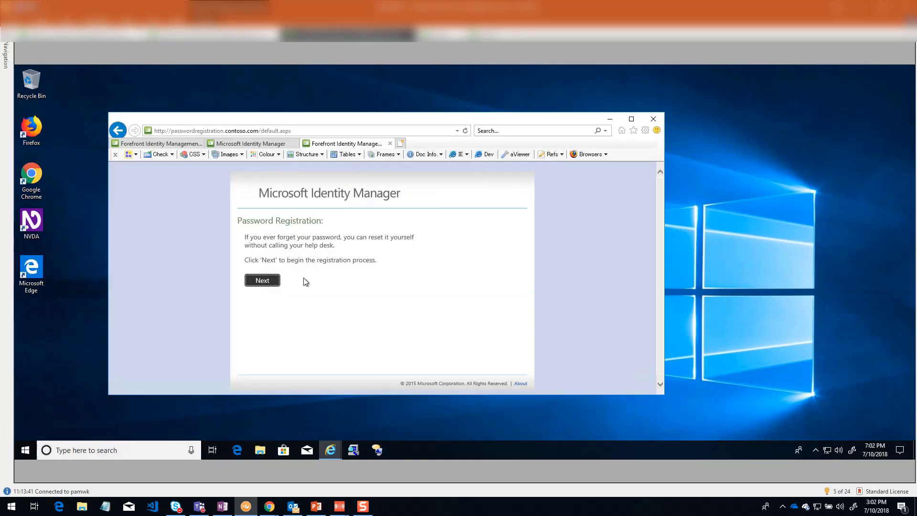
{"action": "left_click", "coordinate": [261, 281]}
{"action": "left_click", "coordinate": [268, 283]}
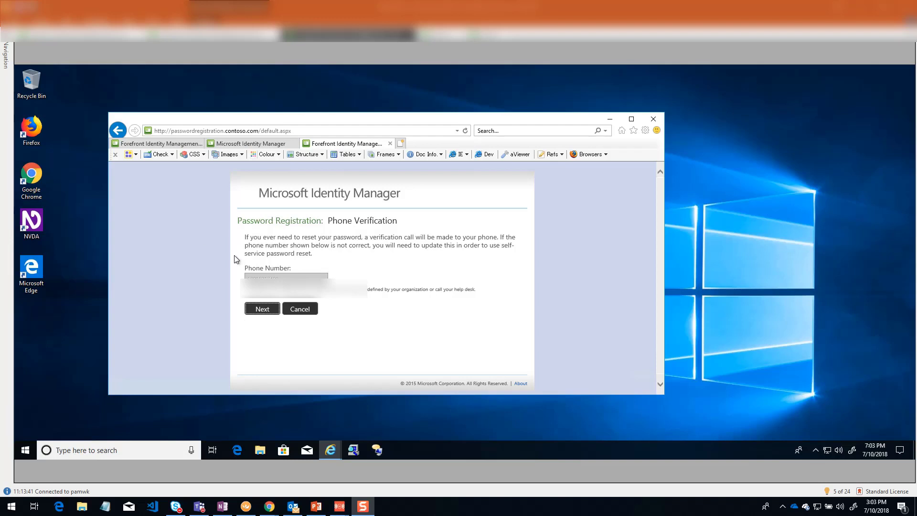
{"action": "left_click", "coordinate": [262, 310]}
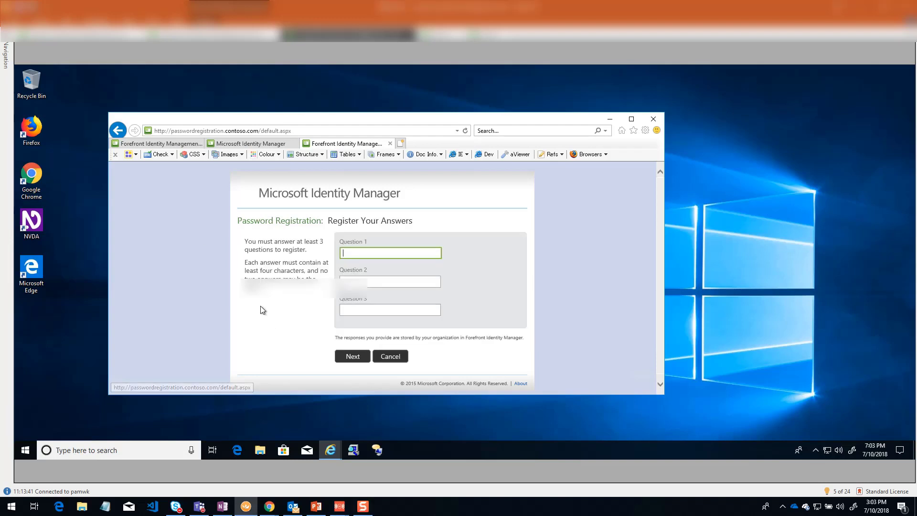
{"action": "type", "text": "123"}
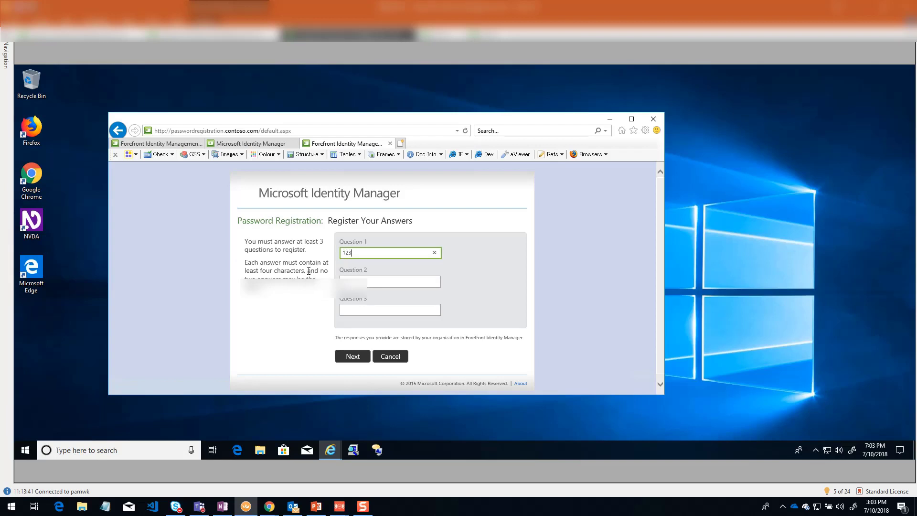
{"action": "type", "text": "45"}
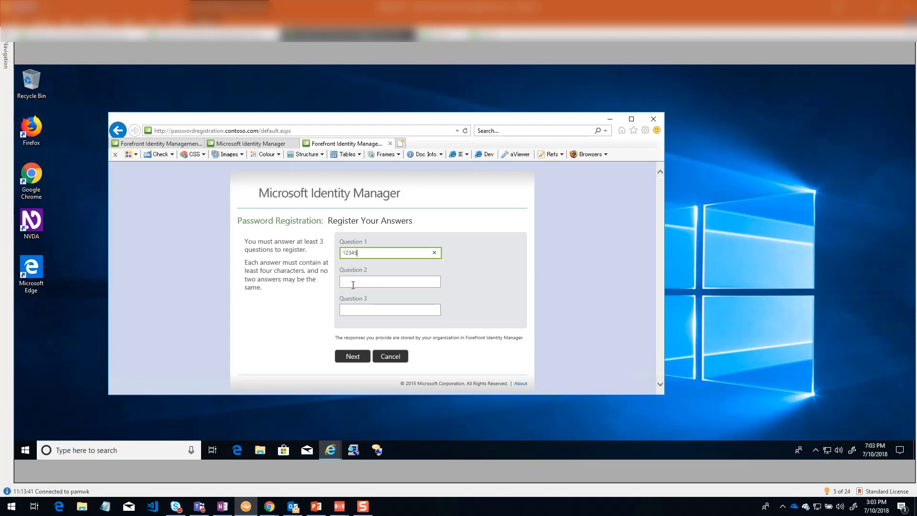
- Answer Questions 2 and 3 and submit the registration
{"action": "left_click", "coordinate": [353, 285]}
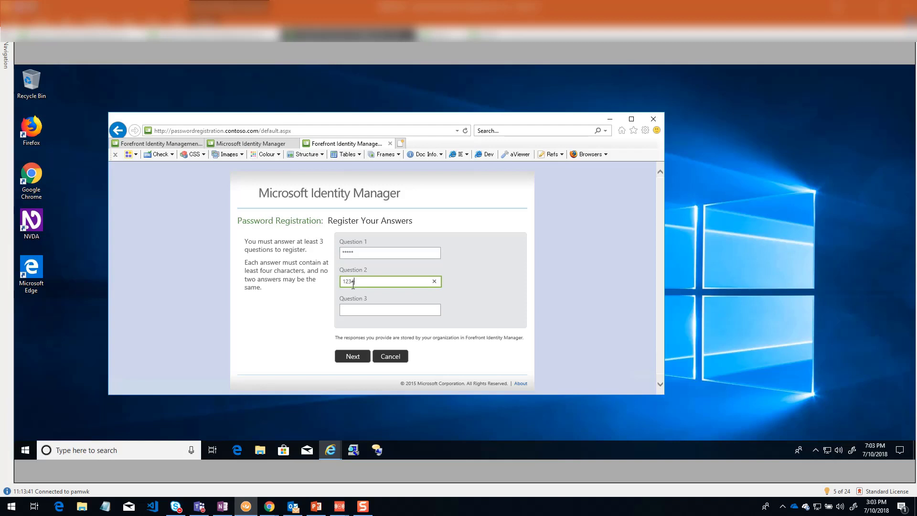
{"action": "left_click", "coordinate": [354, 310]}
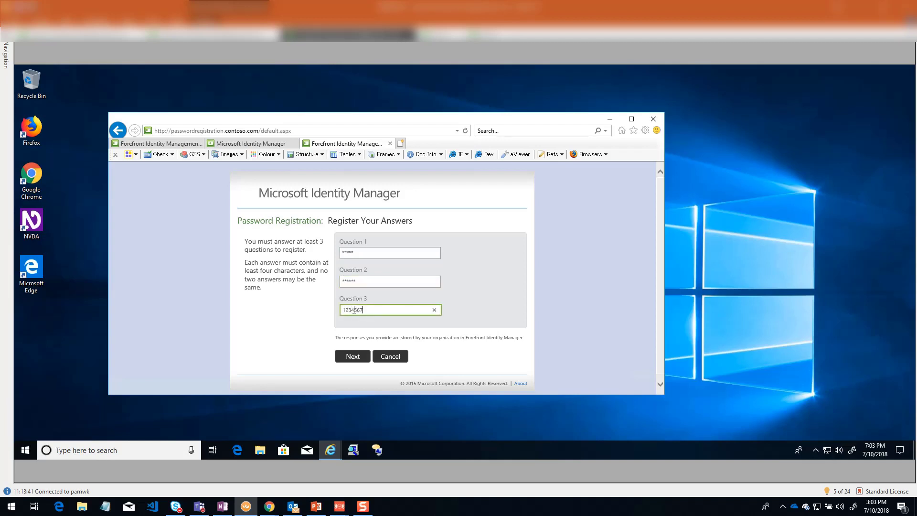
{"action": "left_click", "coordinate": [352, 359]}
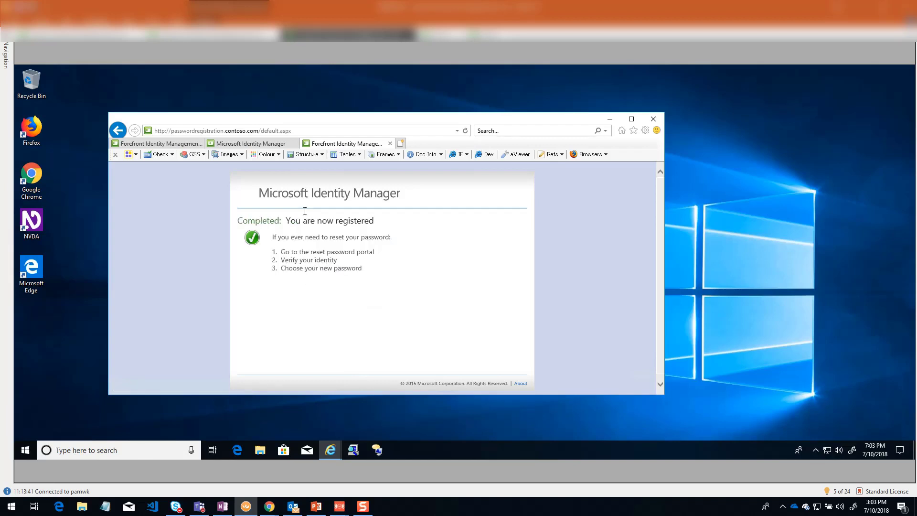
- Enter the user's name in the reset portal and complete the MFA phone-call verification
{"action": "left_click", "coordinate": [173, 146]}
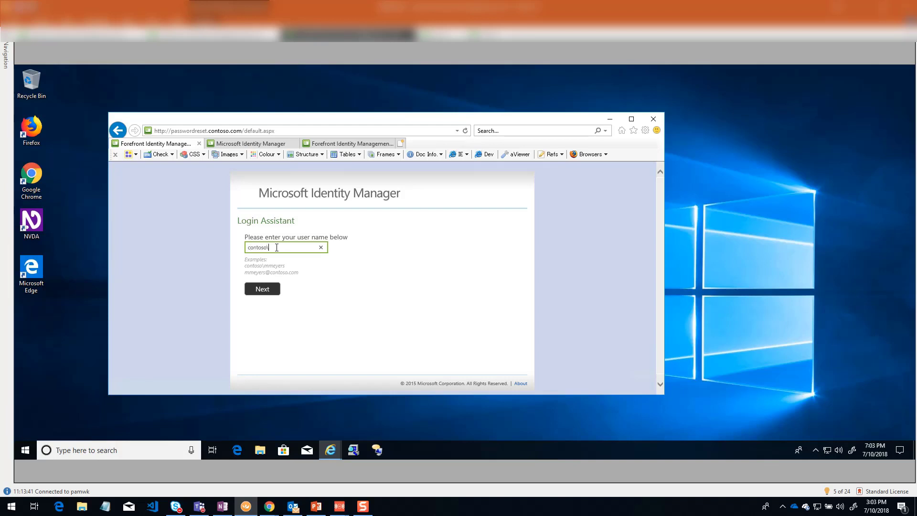
{"action": "type", "text": "mm"}
{"action": "left_click", "coordinate": [272, 290]}
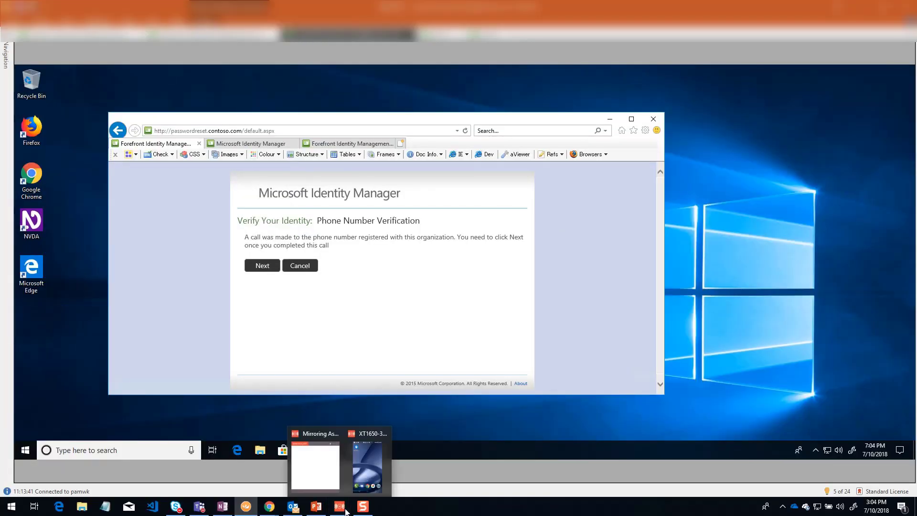
{"action": "left_click", "coordinate": [364, 479]}
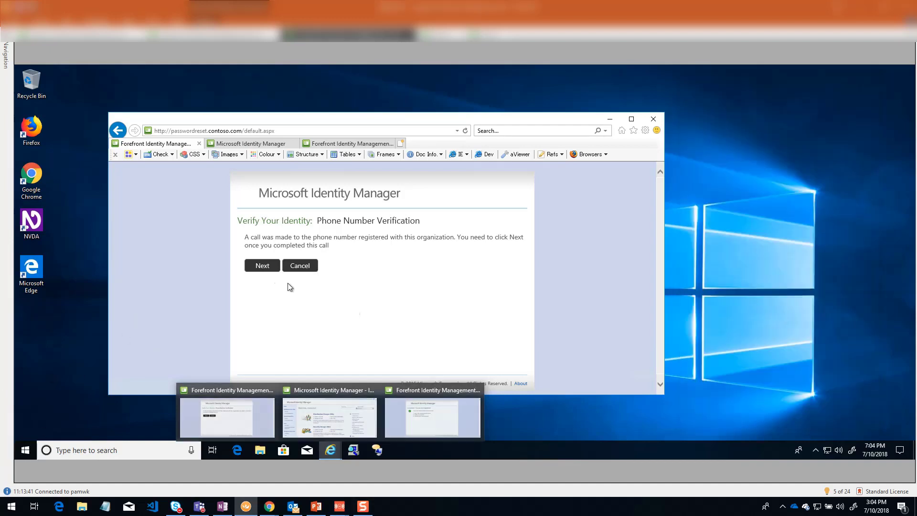
{"action": "left_click", "coordinate": [267, 267]}
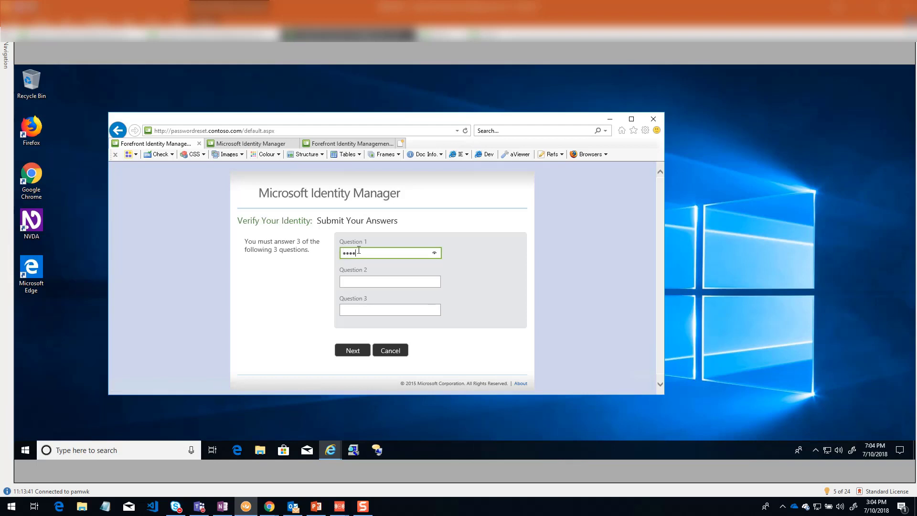
- Enter the answers to Questions 2 and 3 and submit them for verification
{"action": "left_click", "coordinate": [355, 280]}
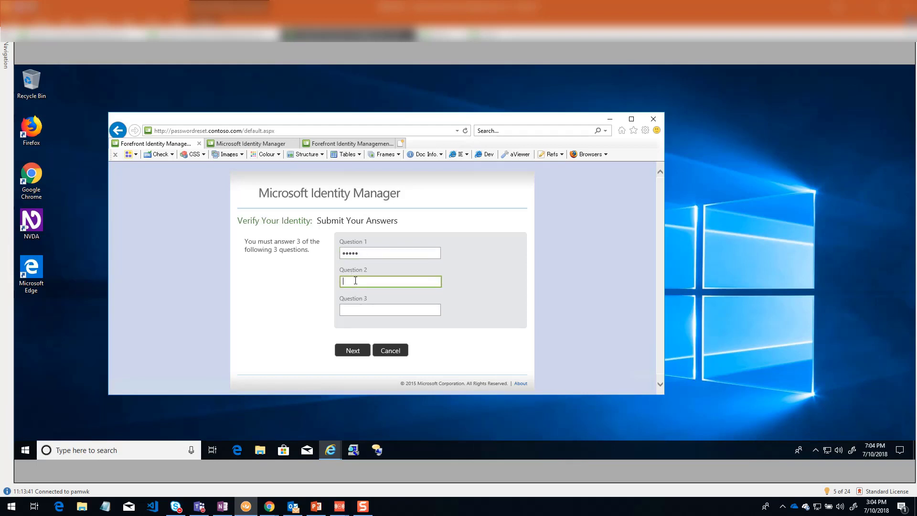
{"action": "type", "text": "••"}
{"action": "left_click", "coordinate": [353, 309]}
{"action": "type", "text": "•••"}
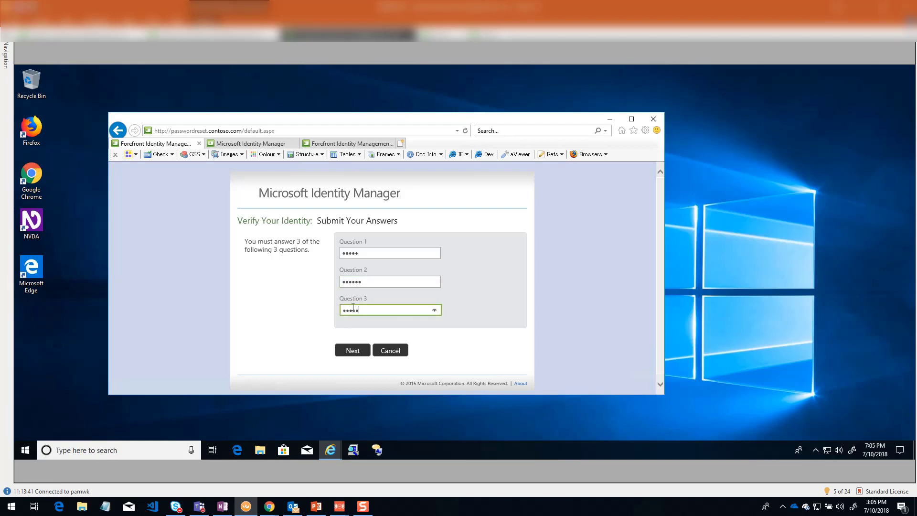
{"action": "type", "text": "•••"}
{"action": "left_click", "coordinate": [352, 350]}
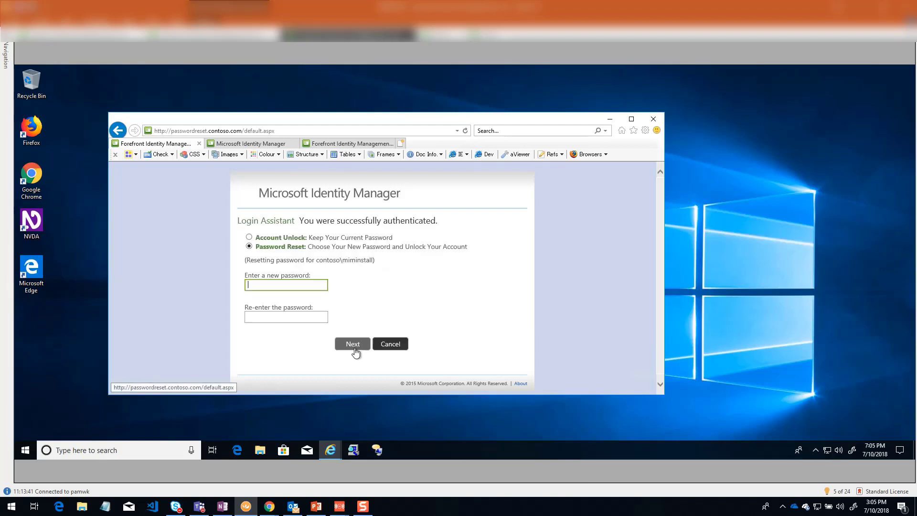
- Look at the Account Unlock option, then return to Password Reset
{"action": "left_click", "coordinate": [261, 238]}
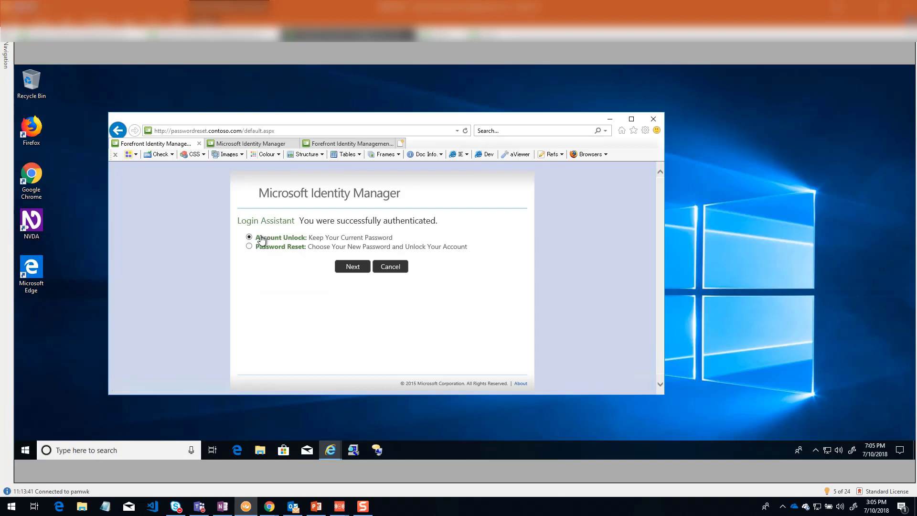
{"action": "left_click", "coordinate": [260, 247]}
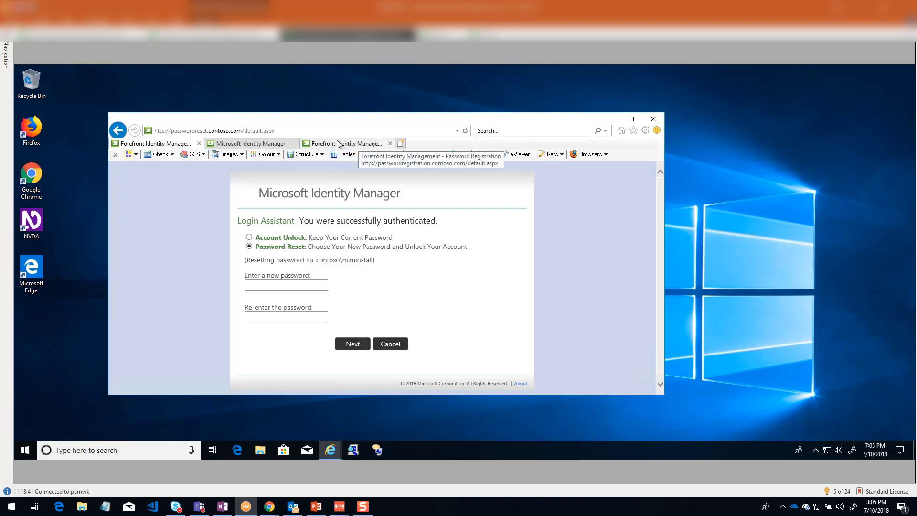
{"action": "left_click", "coordinate": [437, 34]}
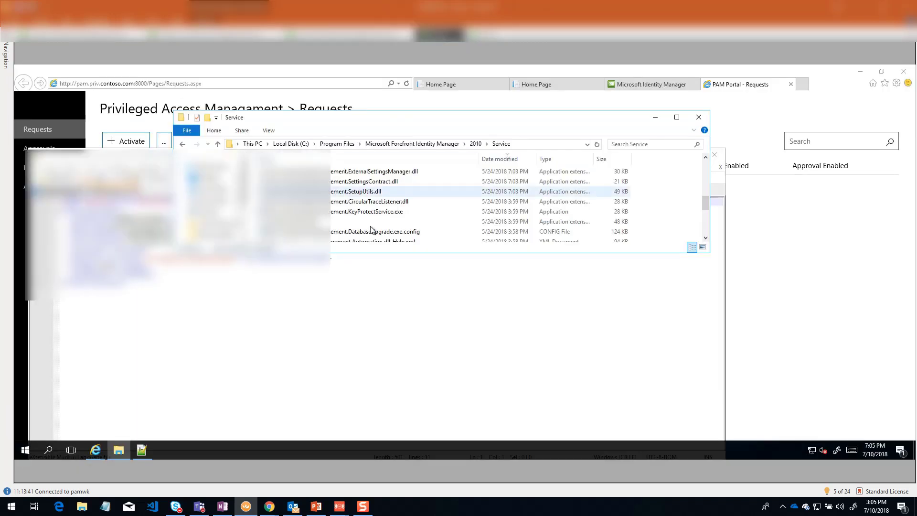
- Clear away the stray windows, reload the PAM Requests page and select CorpAdmins
{"action": "left_click", "coordinate": [714, 156]}
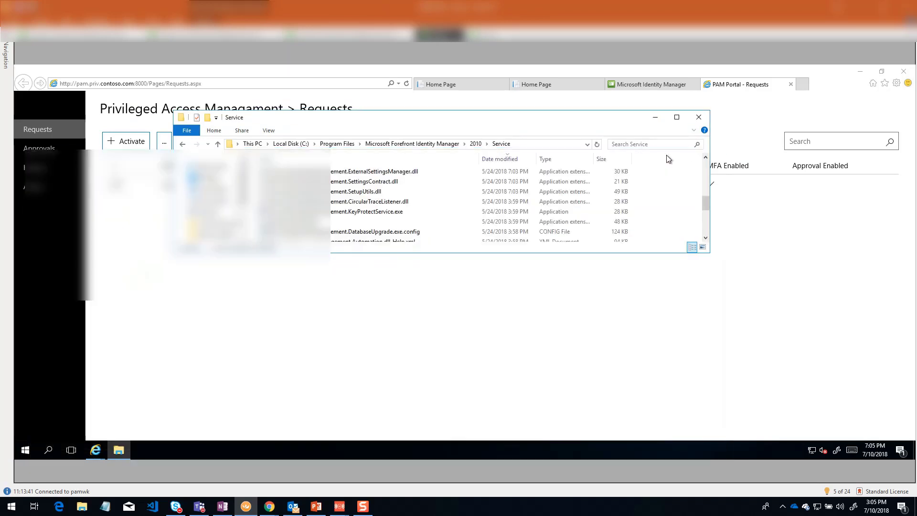
{"action": "left_click", "coordinate": [657, 118]}
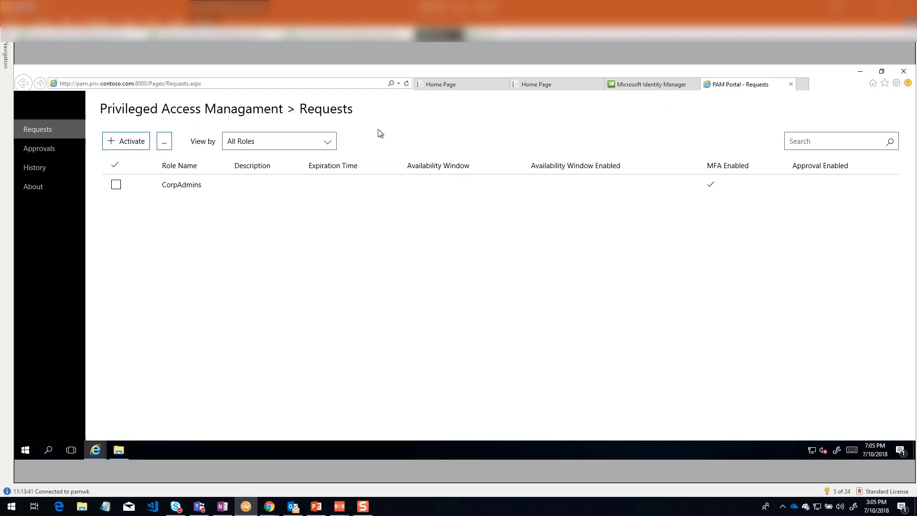
{"action": "left_click", "coordinate": [487, 36]}
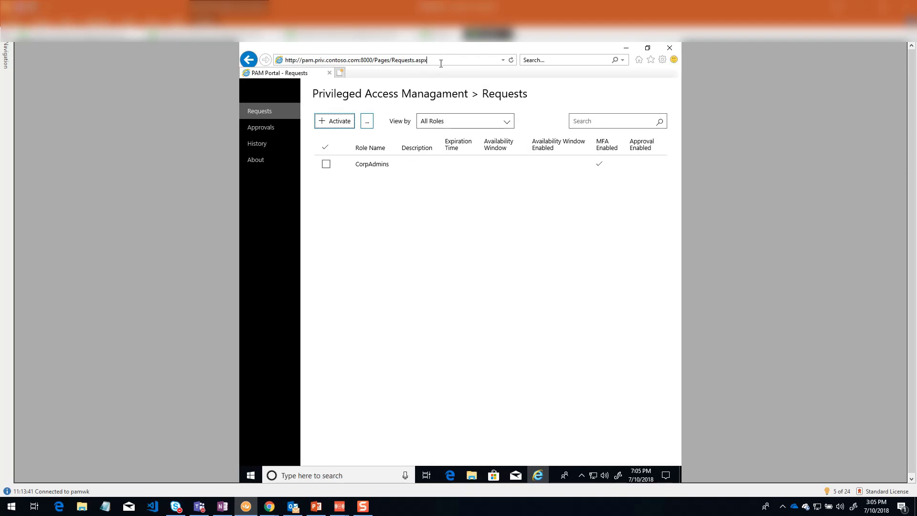
{"action": "key", "text": "Return"}
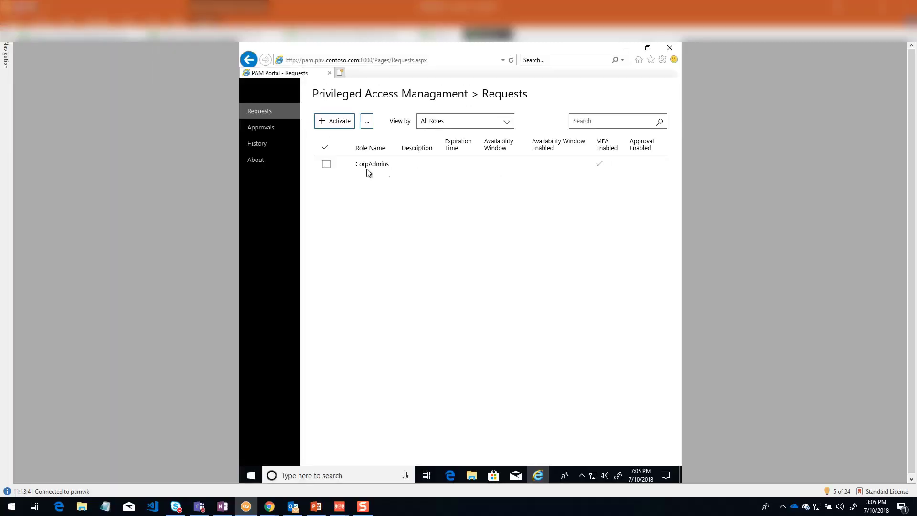
{"action": "left_click", "coordinate": [326, 164]}
- Submit a CorpAdmins activation request lasting 8 minutes
{"action": "left_click", "coordinate": [334, 122]}
{"action": "left_click_drag", "start_coordinate": [387, 228], "coordinate": [392, 232]}
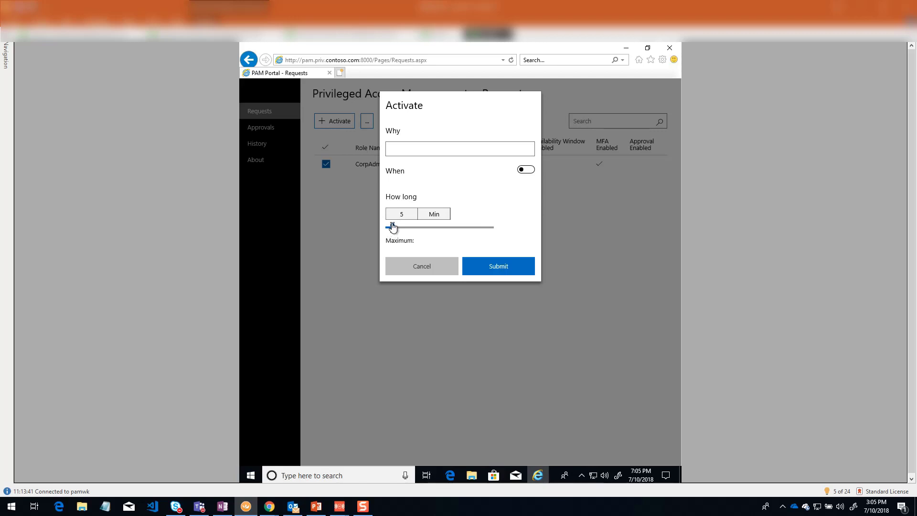
{"action": "left_click", "coordinate": [400, 149]}
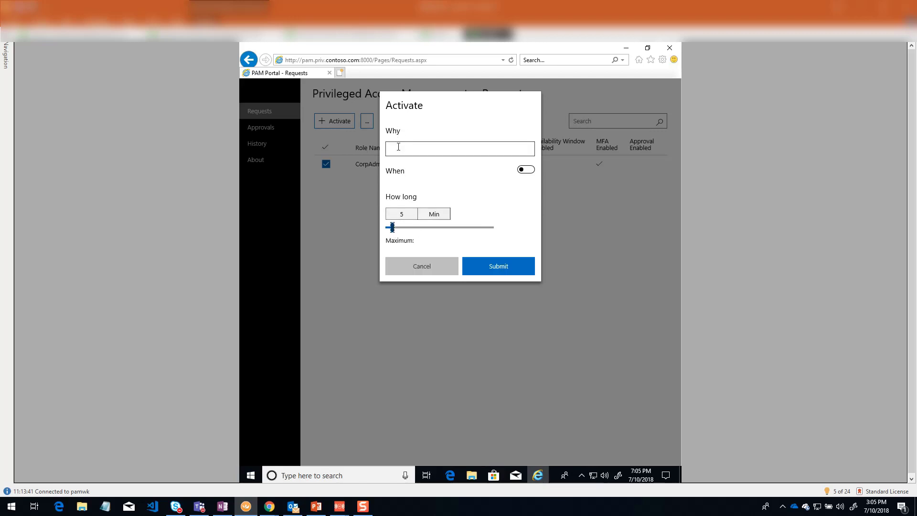
{"action": "left_click", "coordinate": [491, 263]}
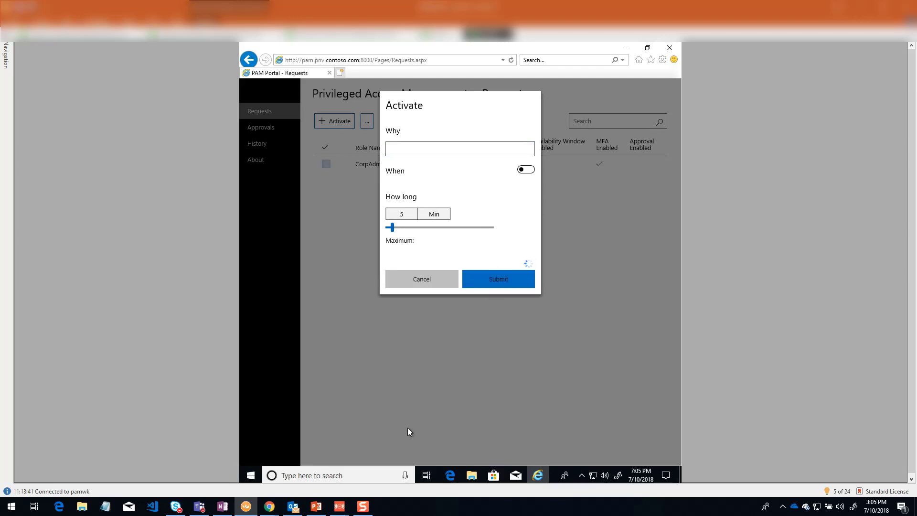
- Answer the MFA verification call on the mirrored phone, then put the phone window away
{"action": "left_click", "coordinate": [343, 510]}
{"action": "left_click", "coordinate": [327, 473]}
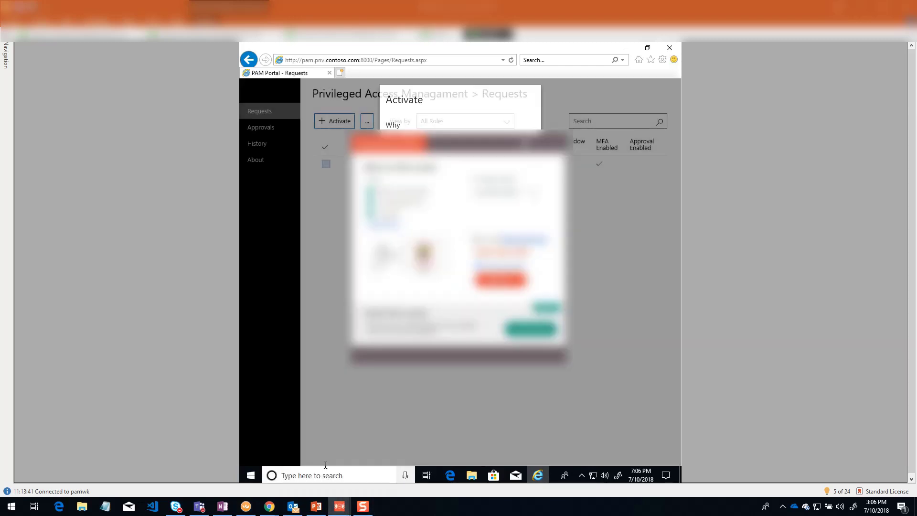
{"action": "left_click", "coordinate": [340, 507]}
{"action": "left_click", "coordinate": [376, 483]}
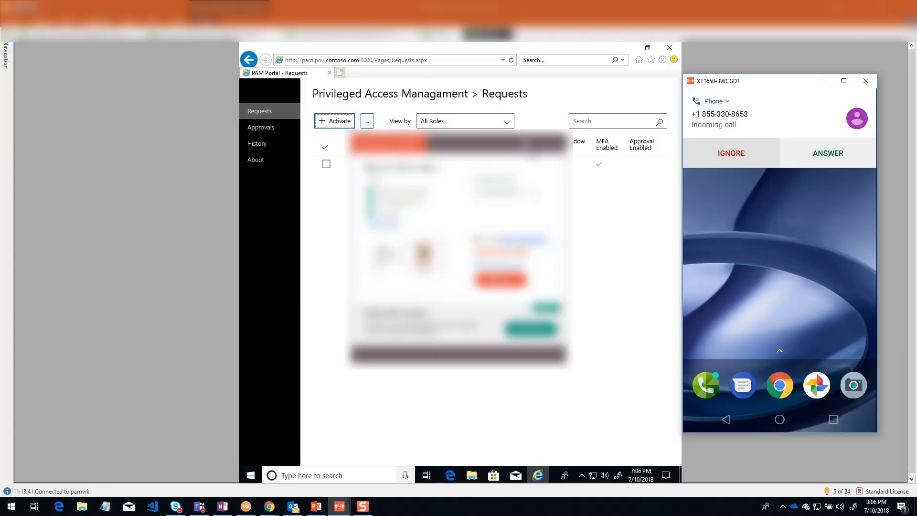
{"action": "left_click", "coordinate": [527, 144]}
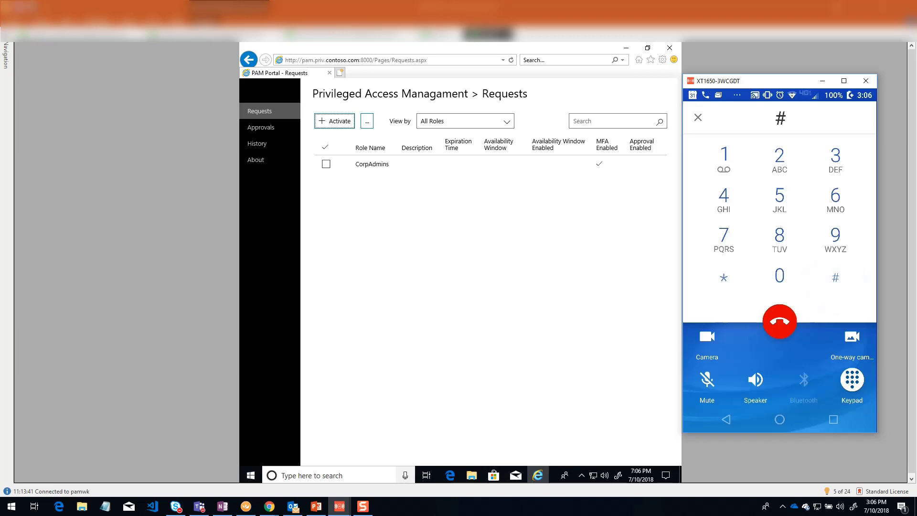
{"action": "left_click", "coordinate": [821, 82]}
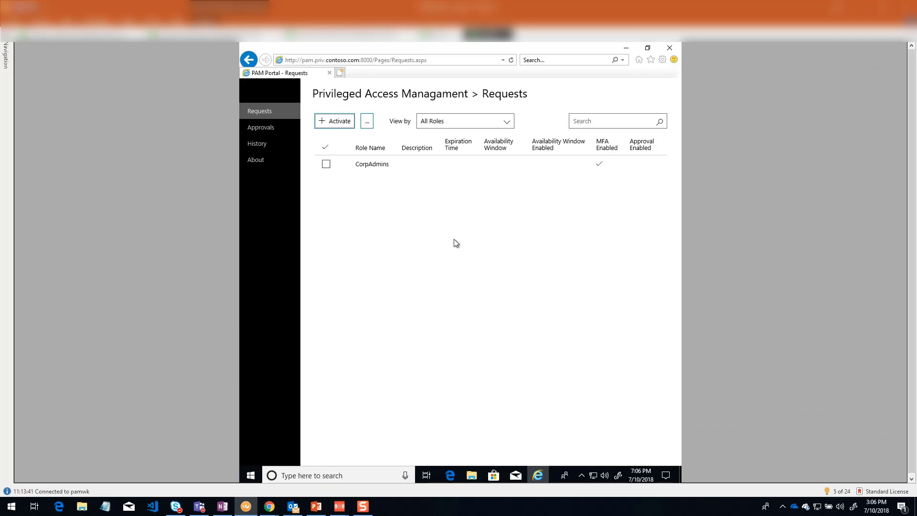